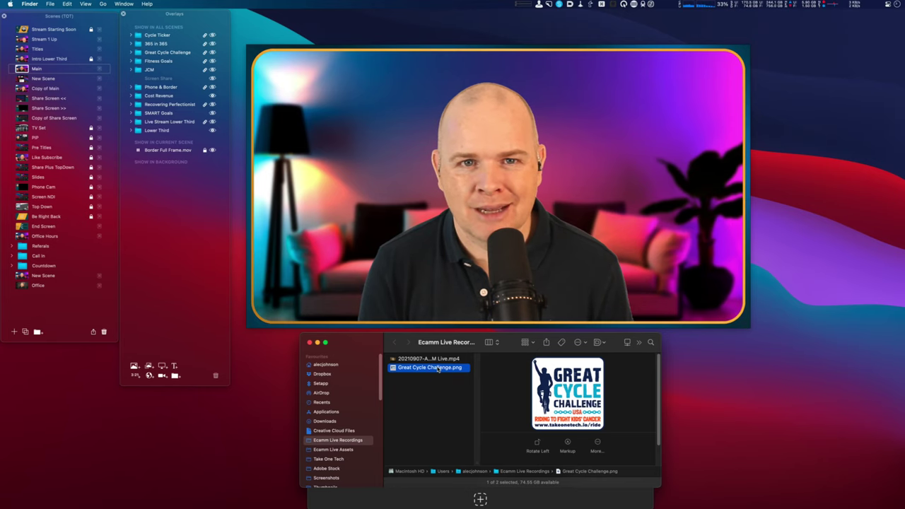
# - Bring Ecamm Live to the front so its Program monitor floats beside the Main scene
pyautogui.moveTo(439, 369); pyautogui.dragTo(99, 266)
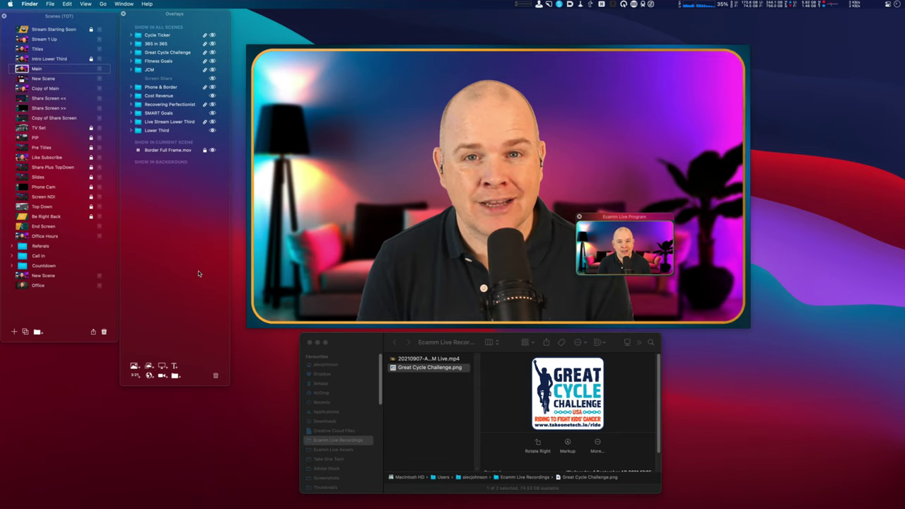
pyautogui.moveTo(286, 111)
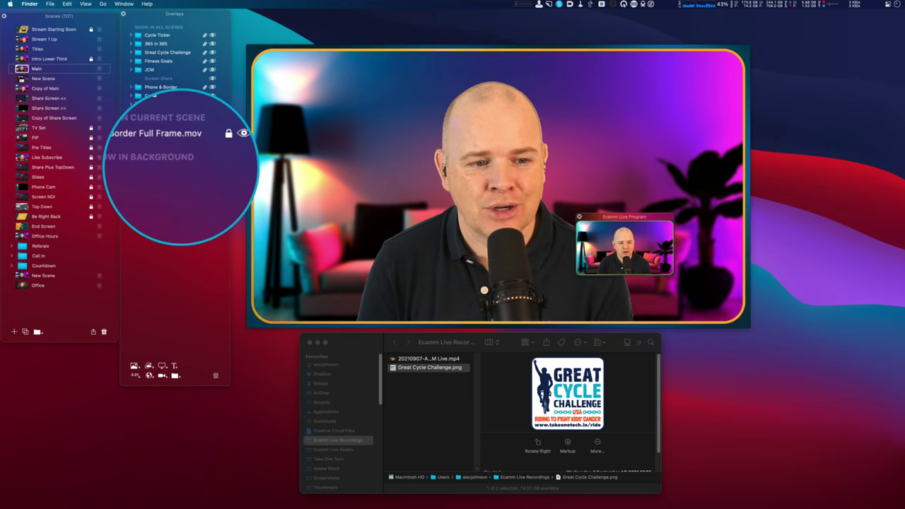
pyautogui.moveTo(282, 186)
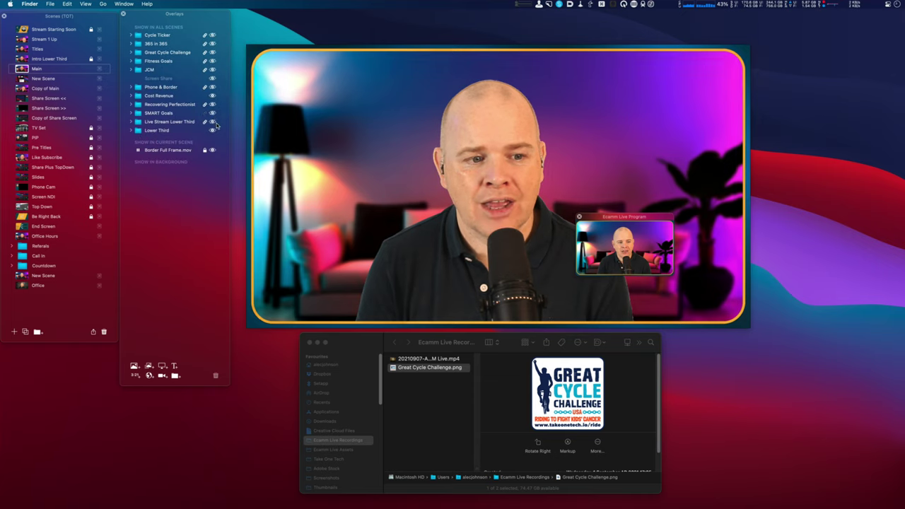
pyautogui.moveTo(269, 131)
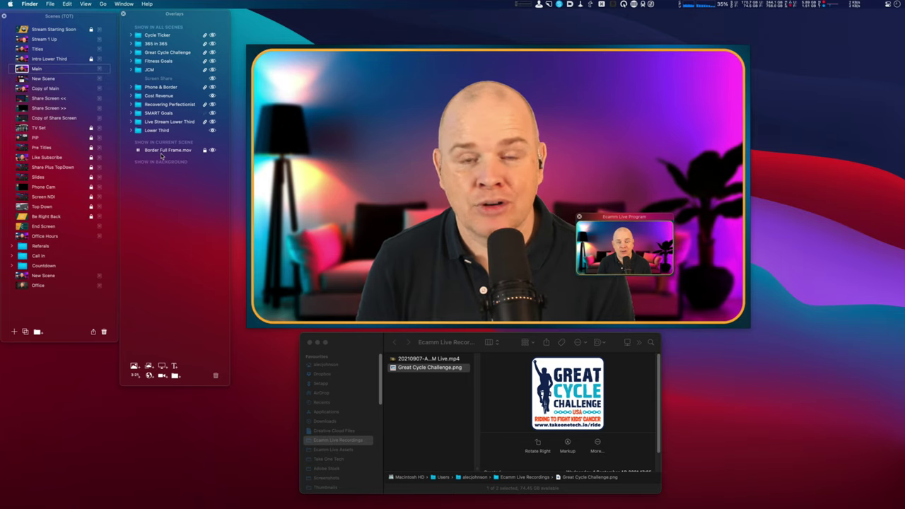
pyautogui.moveTo(161, 155)
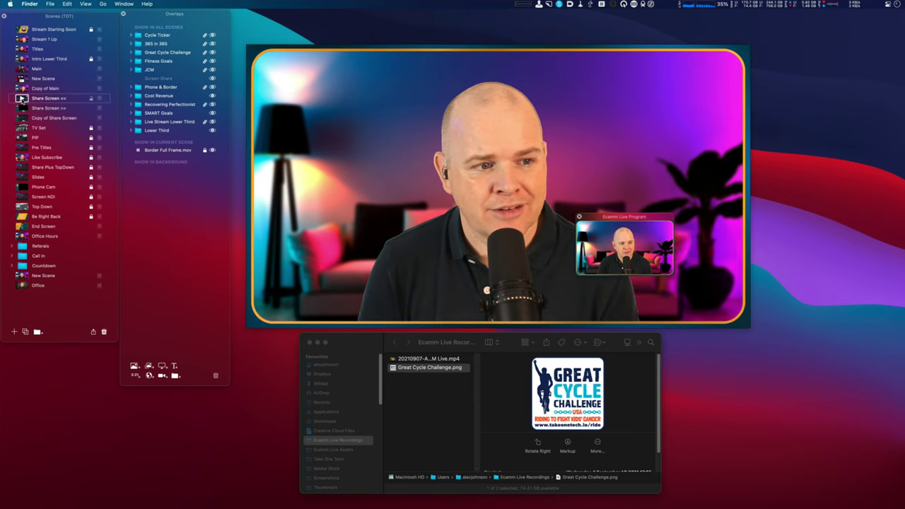
# - Step through the Share Screen <<, Share Screen >>, New Scene and Office scenes in the Scenes list
pyautogui.click(22, 99)
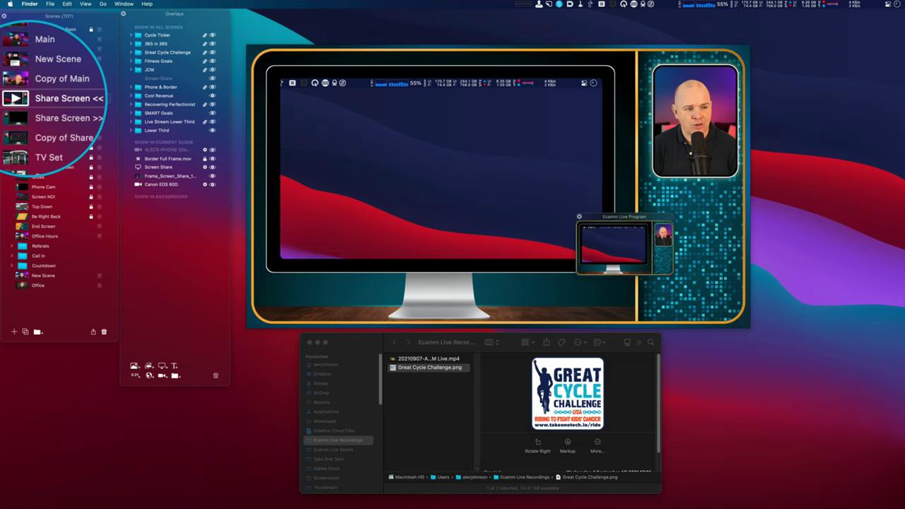
pyautogui.click(22, 108)
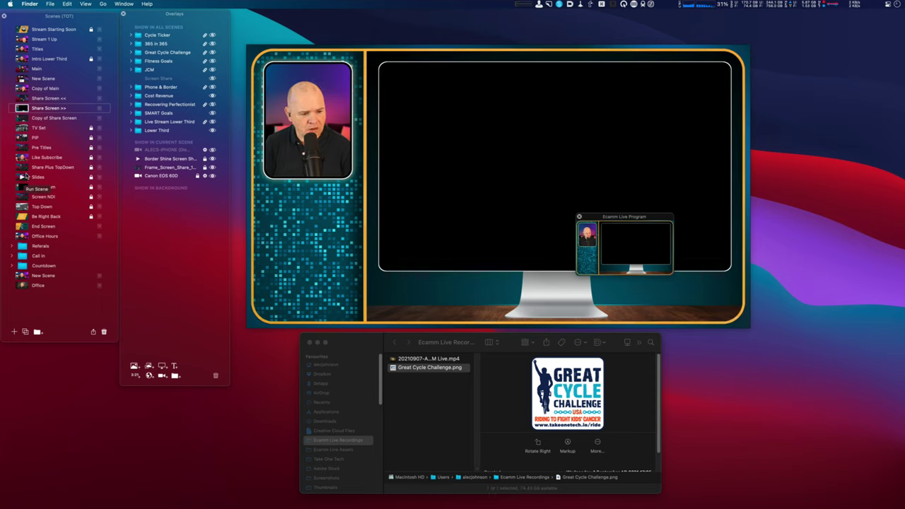
pyautogui.click(22, 276)
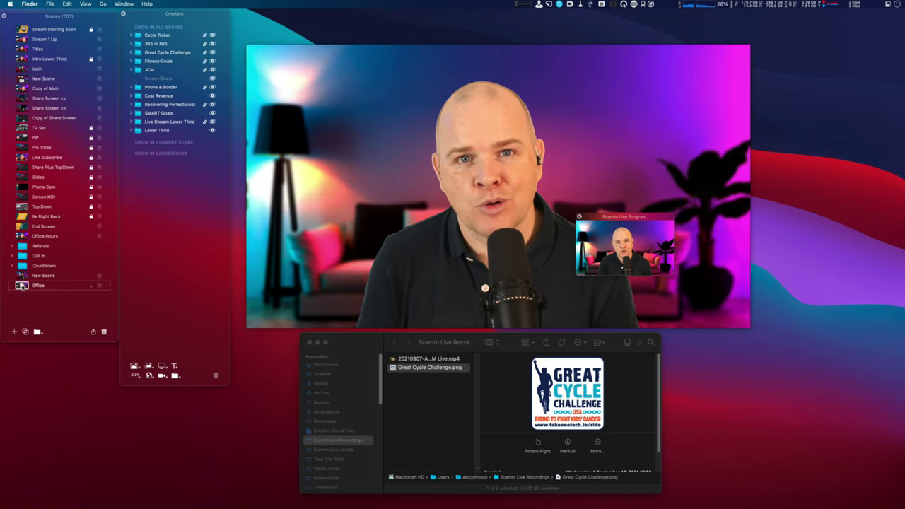
pyautogui.click(22, 286)
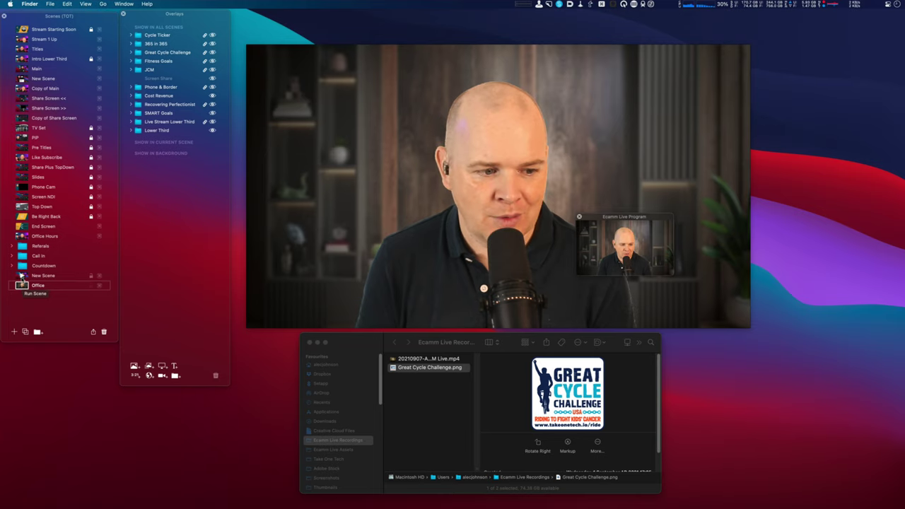
pyautogui.click(22, 276)
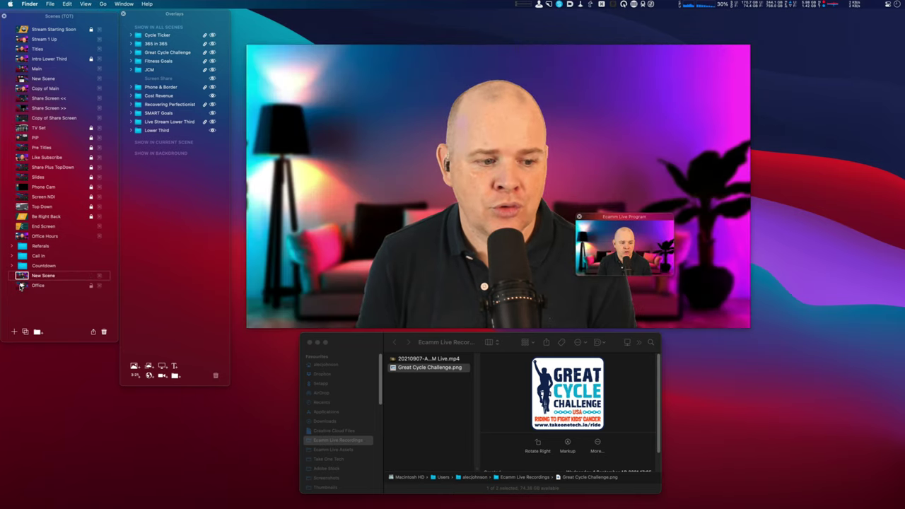
pyautogui.click(22, 286)
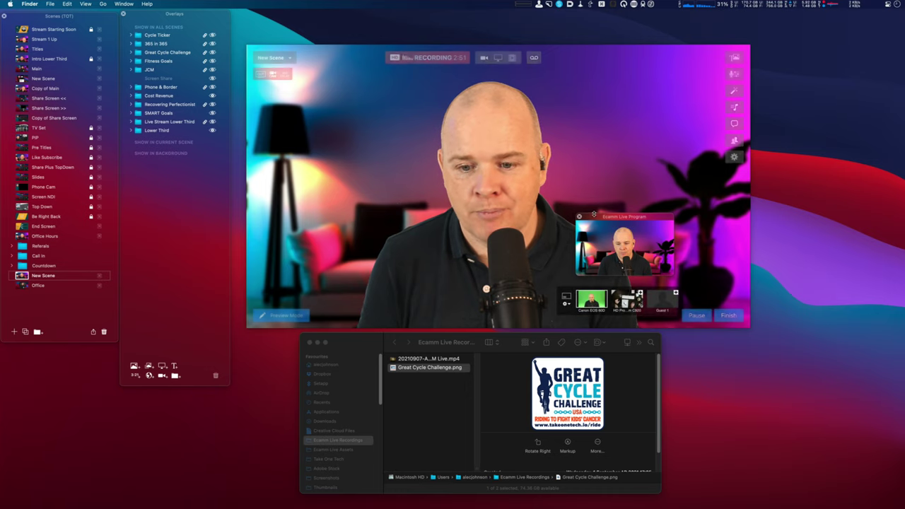
# - Drop Great Cycle Challenge.png onto New Scene as an overlay and shrink it into the top-left corner
pyautogui.moveTo(593, 217); pyautogui.dragTo(793, 329)
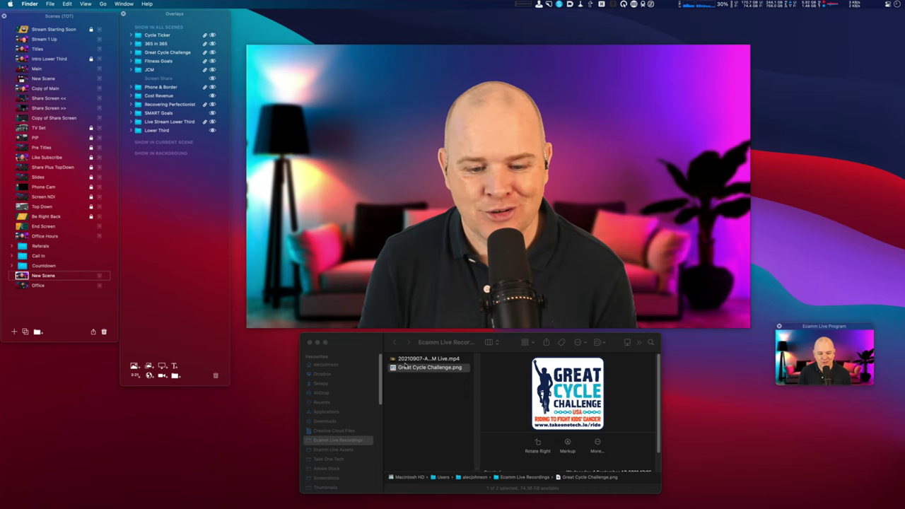
pyautogui.moveTo(408, 369); pyautogui.dragTo(389, 307)
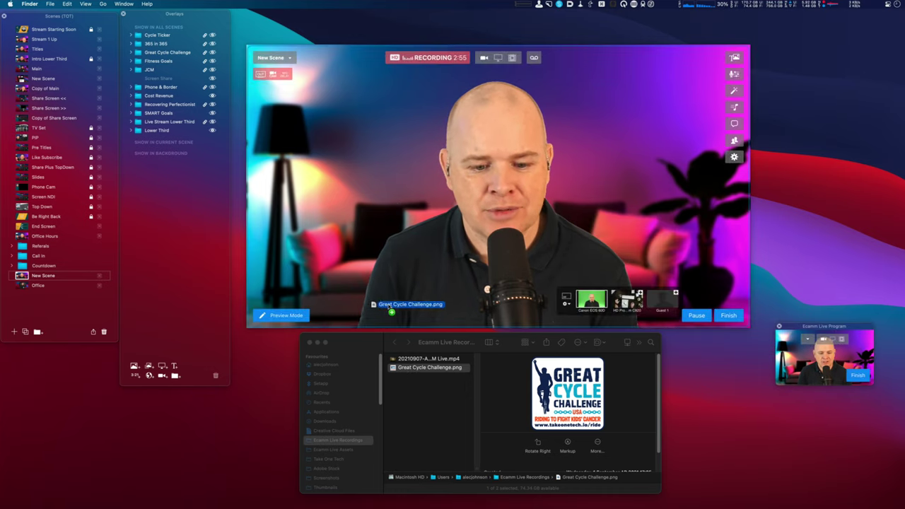
pyautogui.moveTo(363, 198); pyautogui.dragTo(364, 199)
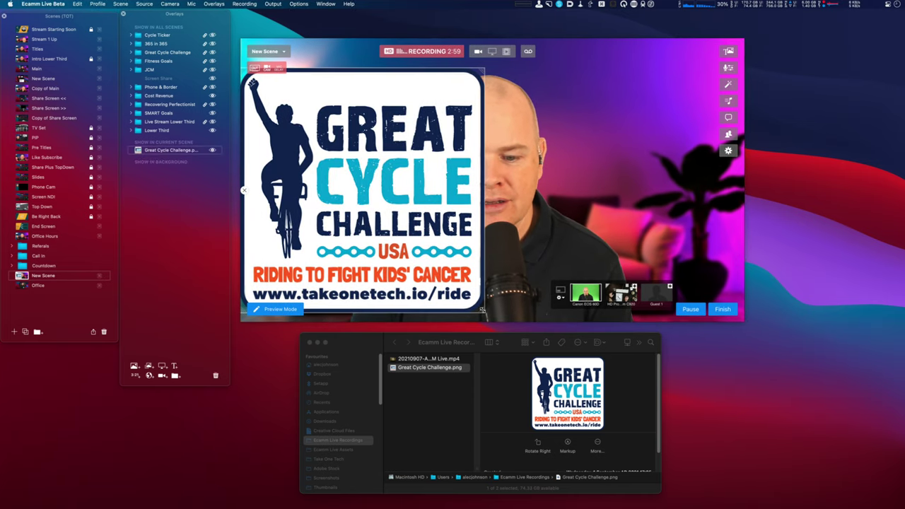
pyautogui.moveTo(487, 317); pyautogui.dragTo(400, 222)
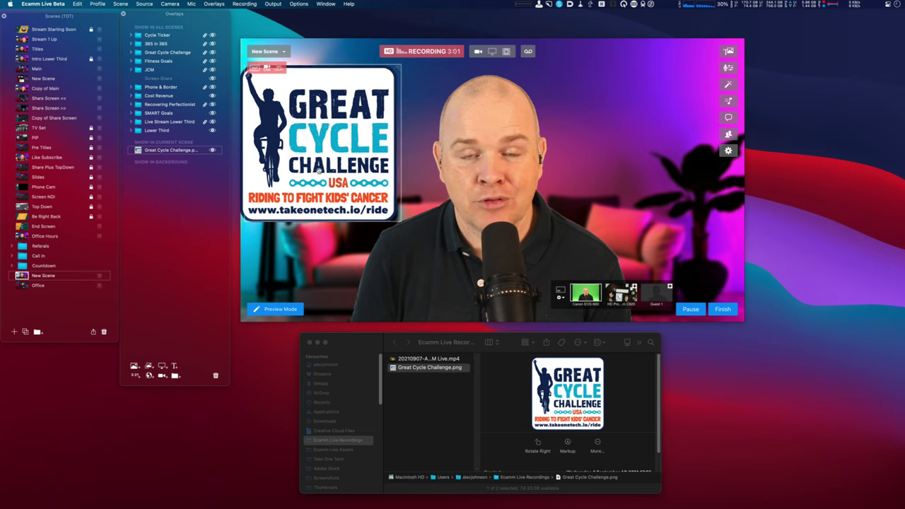
pyautogui.moveTo(316, 175); pyautogui.dragTo(326, 155)
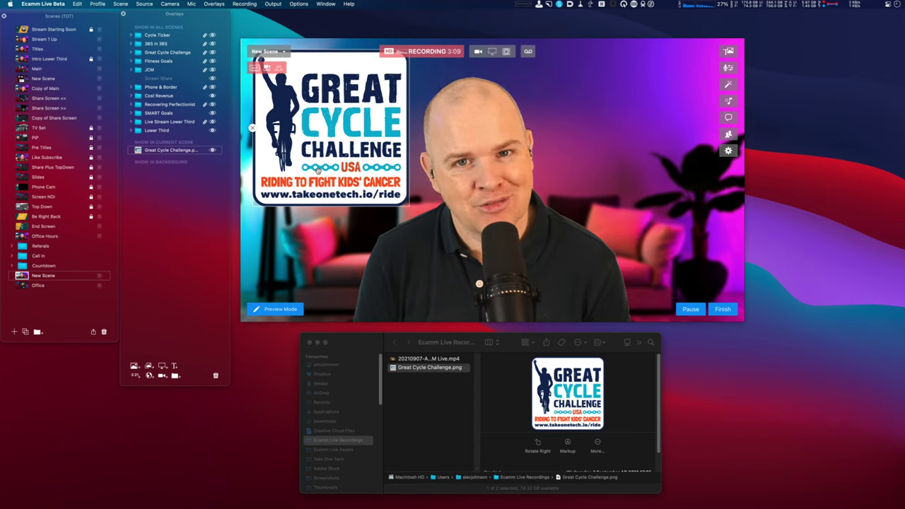
# - Turn on the Cycle Ticker overlay so it scrolls over the camera feed
pyautogui.moveTo(320, 172)
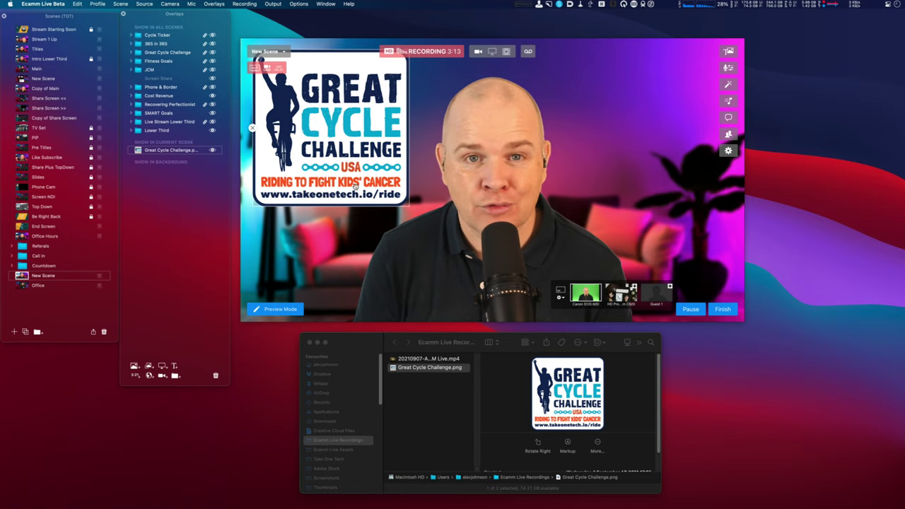
pyautogui.click(212, 36)
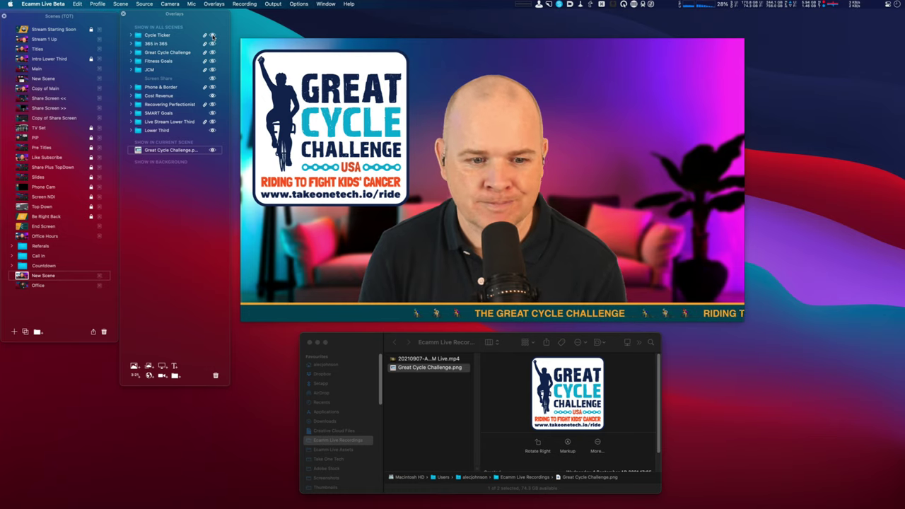
pyautogui.moveTo(269, 77)
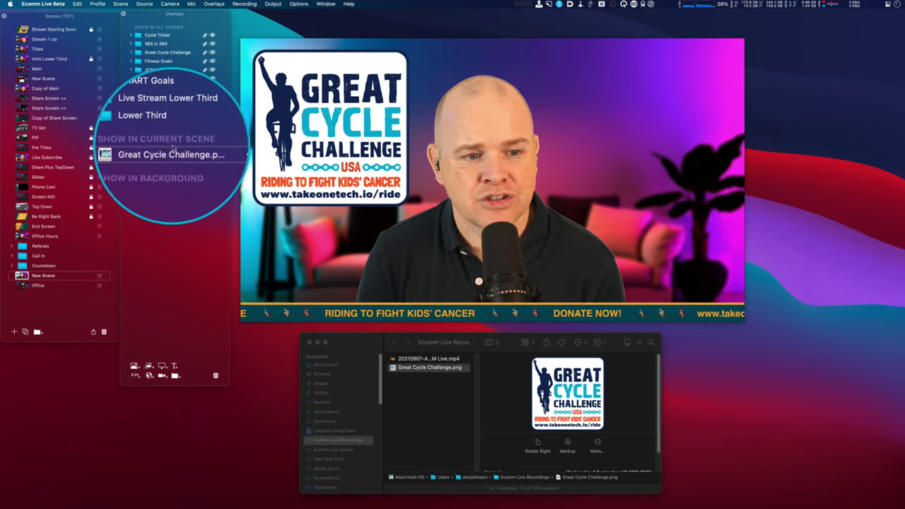
pyautogui.moveTo(319, 150)
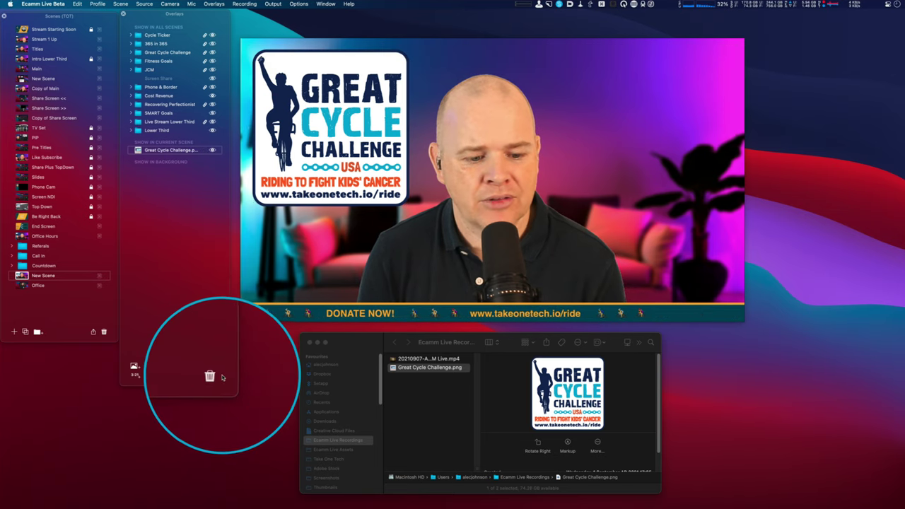
# - Delete the logo overlay, add the PNG again, then delete that new copy as well
pyautogui.click(217, 376)
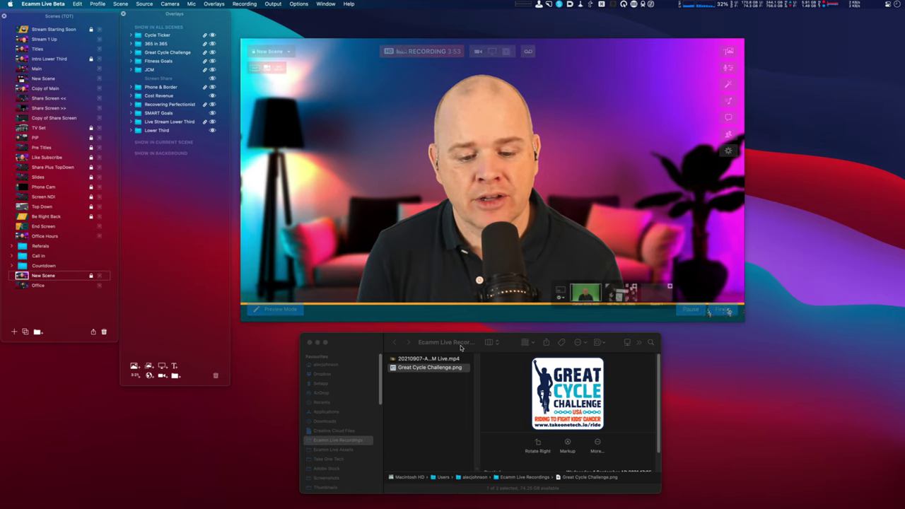
pyautogui.moveTo(443, 368); pyautogui.dragTo(386, 163)
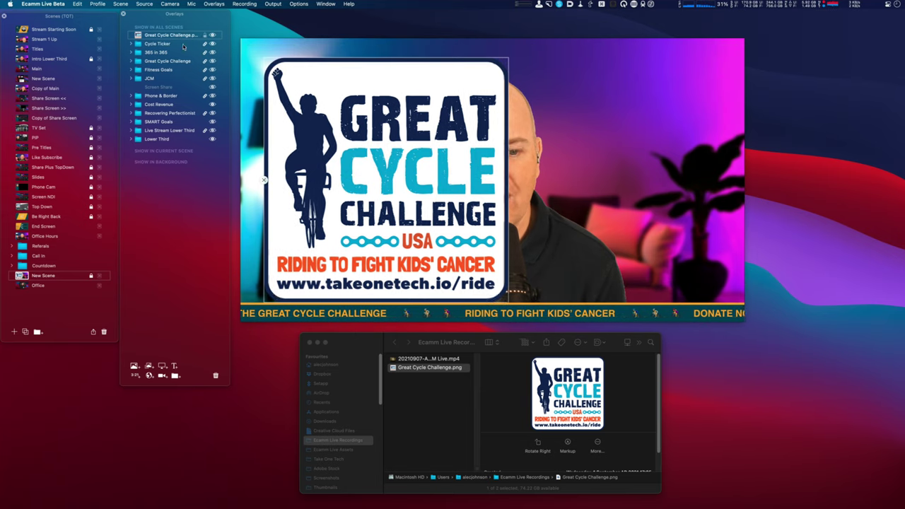
pyautogui.click(215, 377)
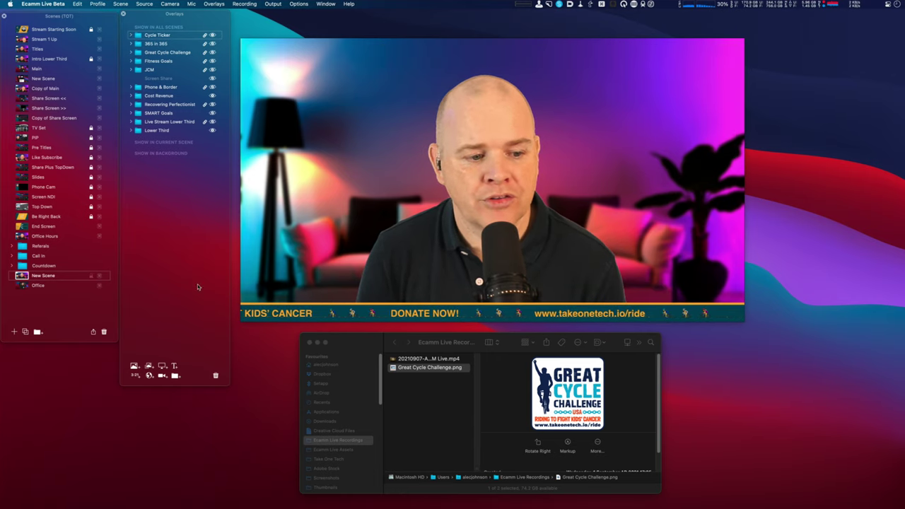
# - Re-add Great Cycle Challenge.png shrunk top-left, move it into Show in All Scenes, and check Main
pyautogui.moveTo(437, 372); pyautogui.dragTo(343, 210)
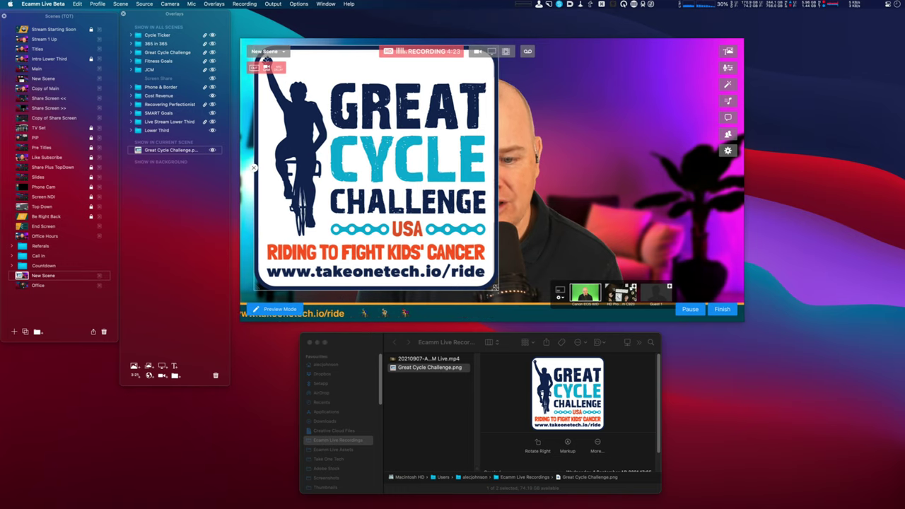
pyautogui.moveTo(496, 287); pyautogui.dragTo(403, 209)
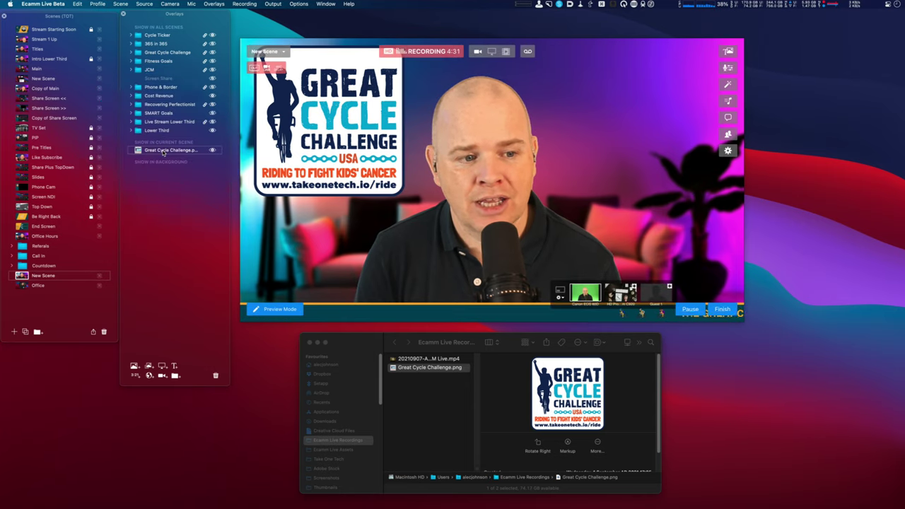
pyautogui.moveTo(164, 152); pyautogui.dragTo(157, 29)
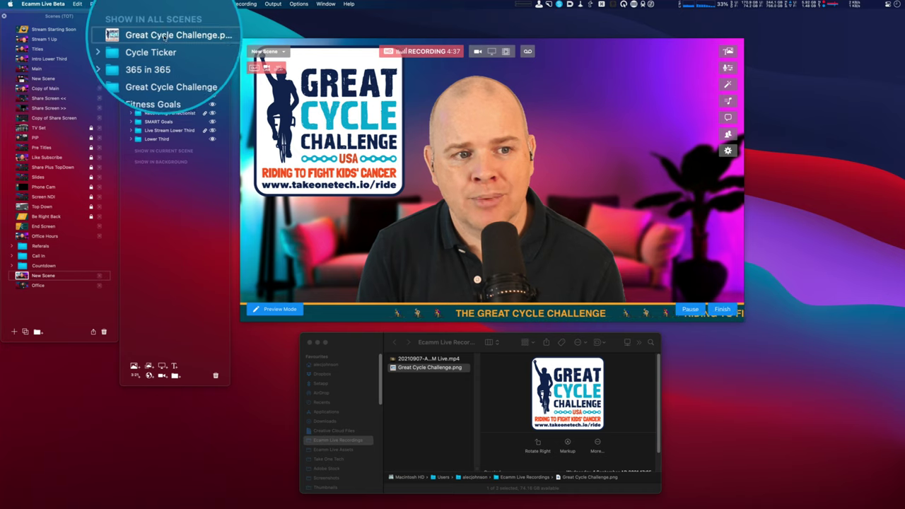
pyautogui.press('super+5')
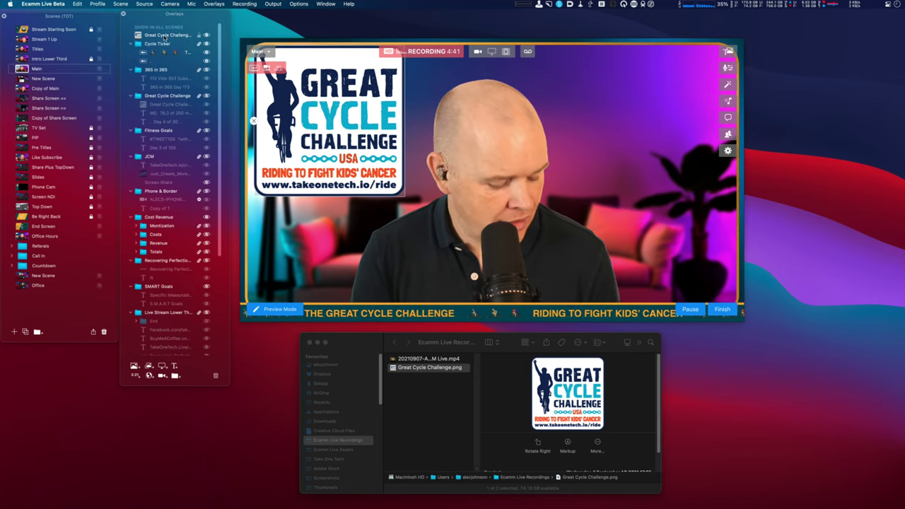
# - Move the logo row from Show in All Scenes into New Scene's Show in Current Scene list, checking other scenes
pyautogui.press('super+8')
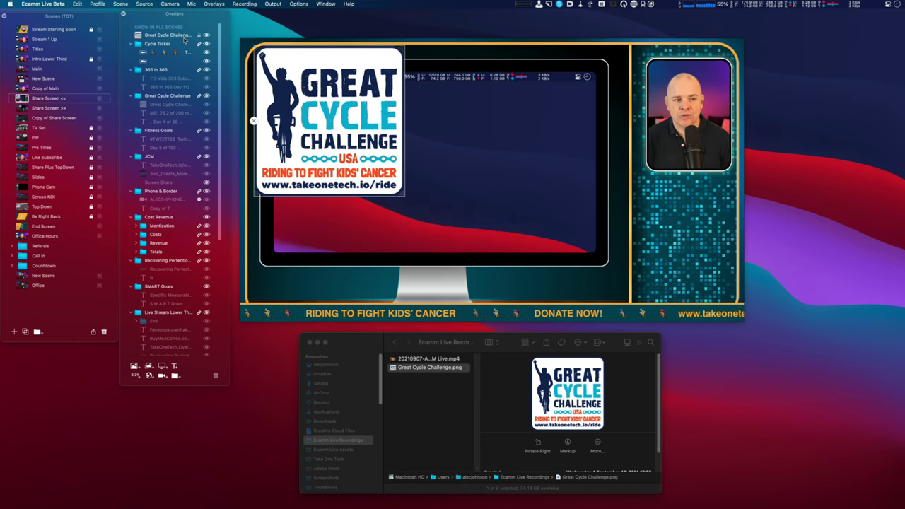
pyautogui.click(22, 278)
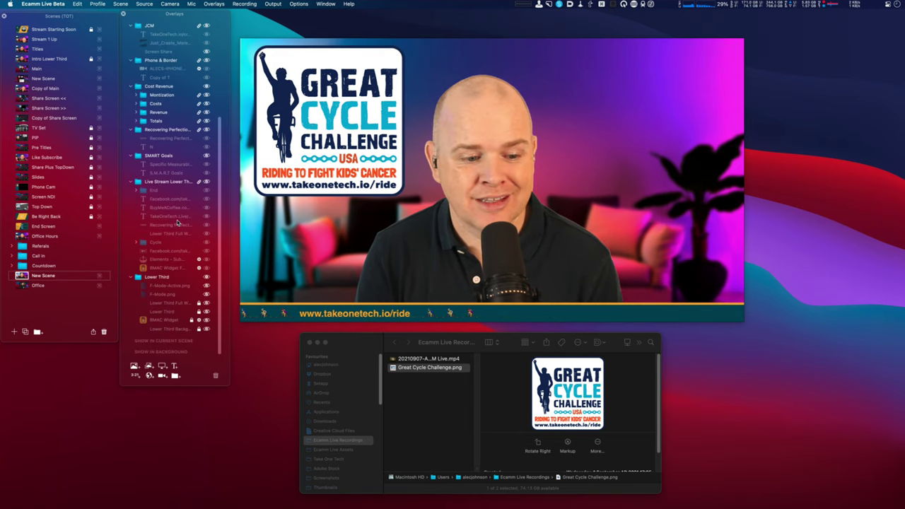
pyautogui.moveTo(170, 38); pyautogui.dragTo(165, 346)
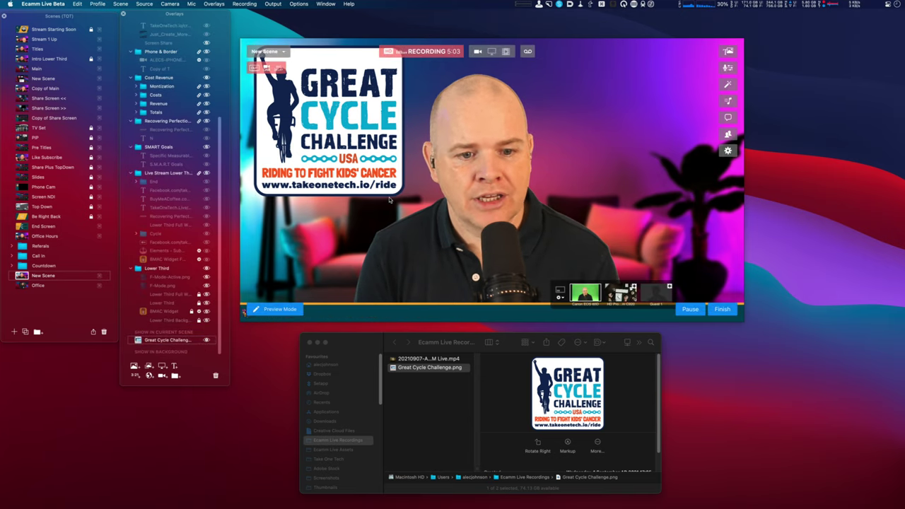
pyautogui.press('cmd+9')
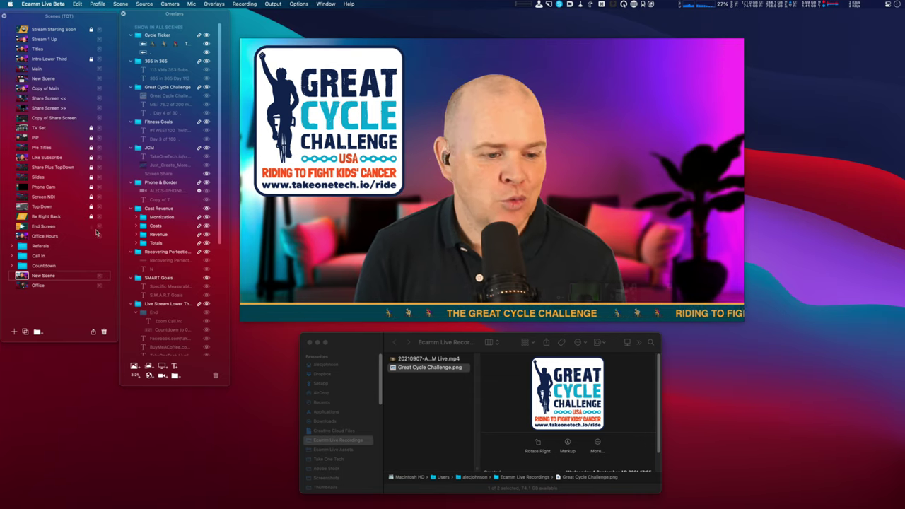
pyautogui.click(21, 285)
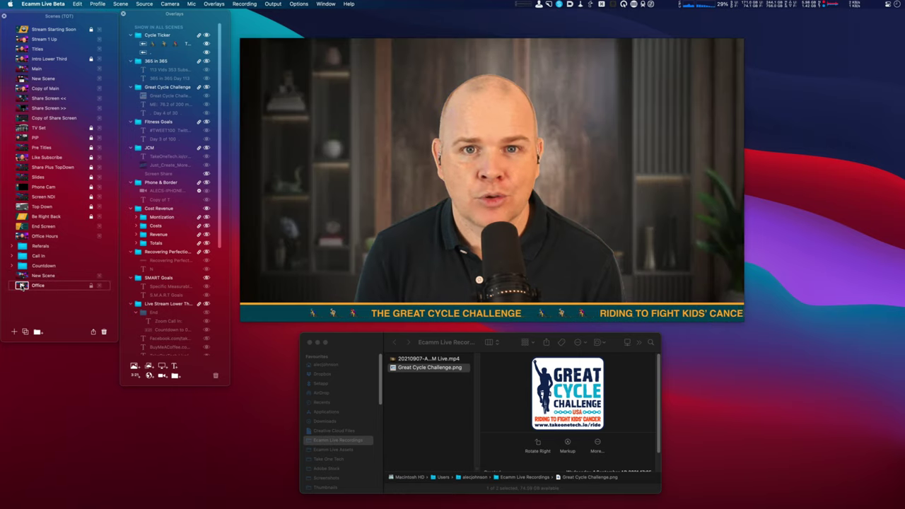
# - On New Scene, select the Great Cycle Challenge overlay under Show in Current Scene and start dragging it toward Office
pyautogui.click(21, 276)
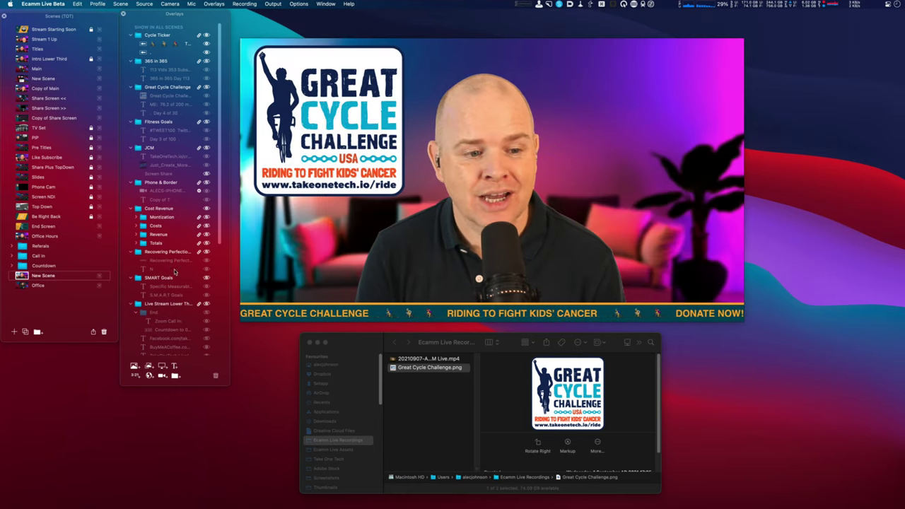
pyautogui.scroll(-5, 179, 294)
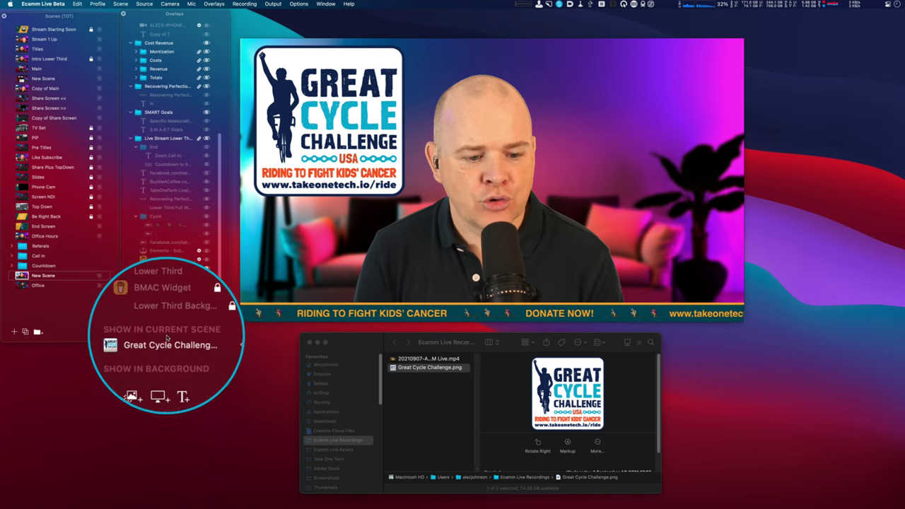
pyautogui.click(174, 341)
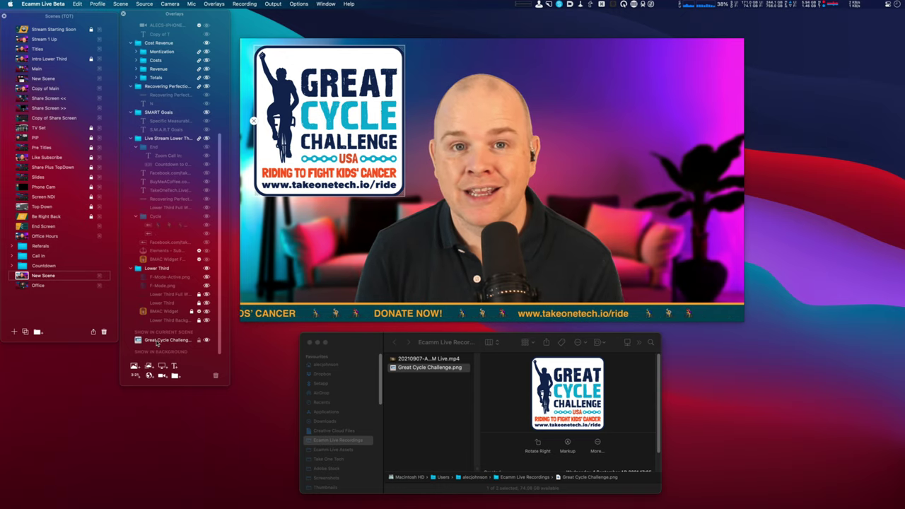
pyautogui.click(22, 286)
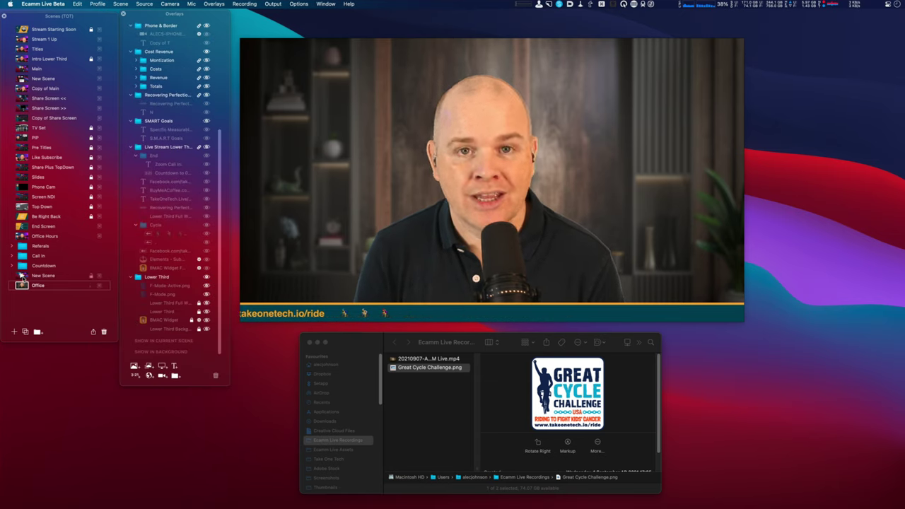
pyautogui.click(21, 275)
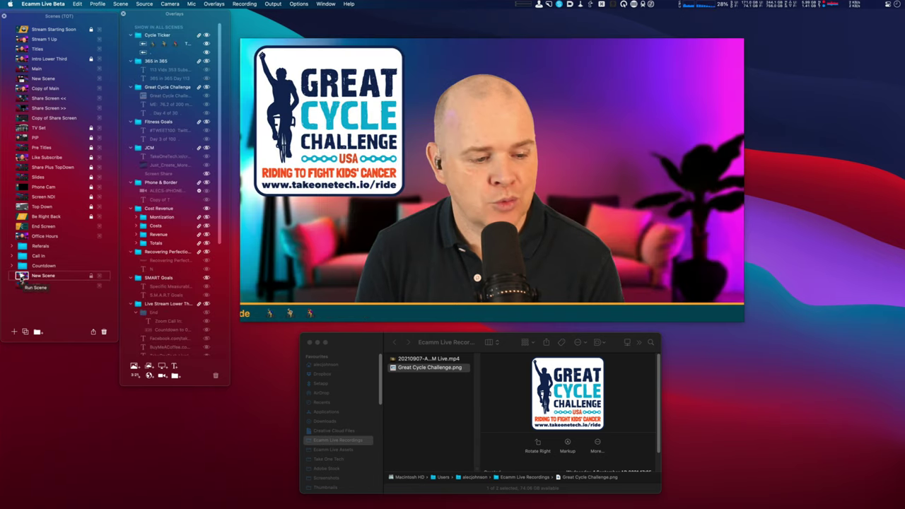
pyautogui.scroll(-10, 169, 336)
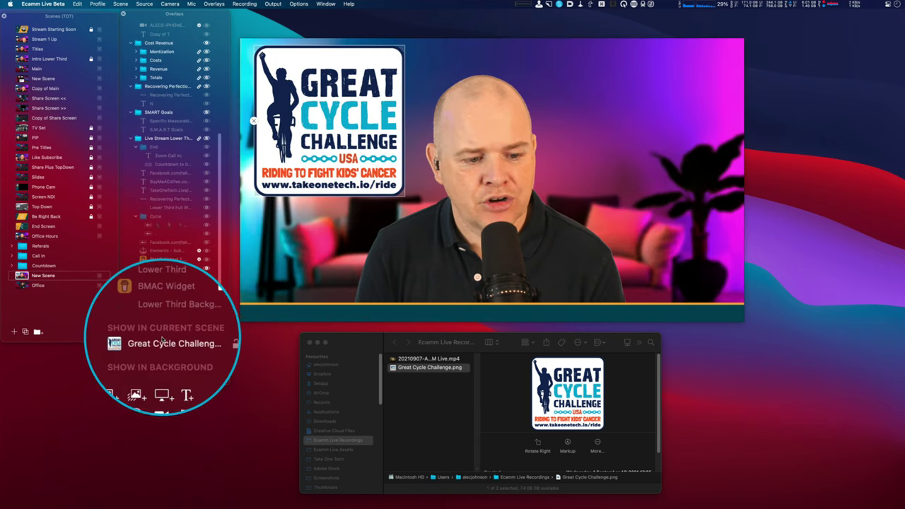
pyautogui.click(168, 340)
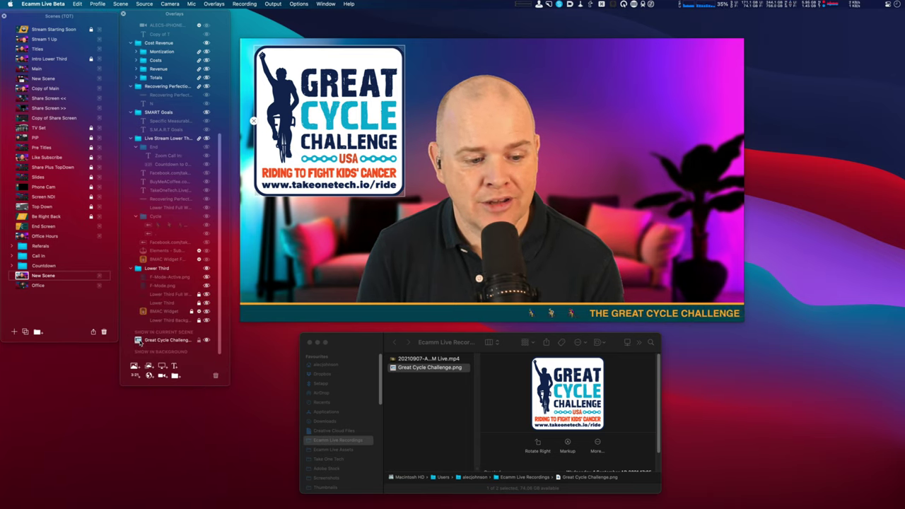
pyautogui.moveTo(140, 345); pyautogui.dragTo(32, 286)
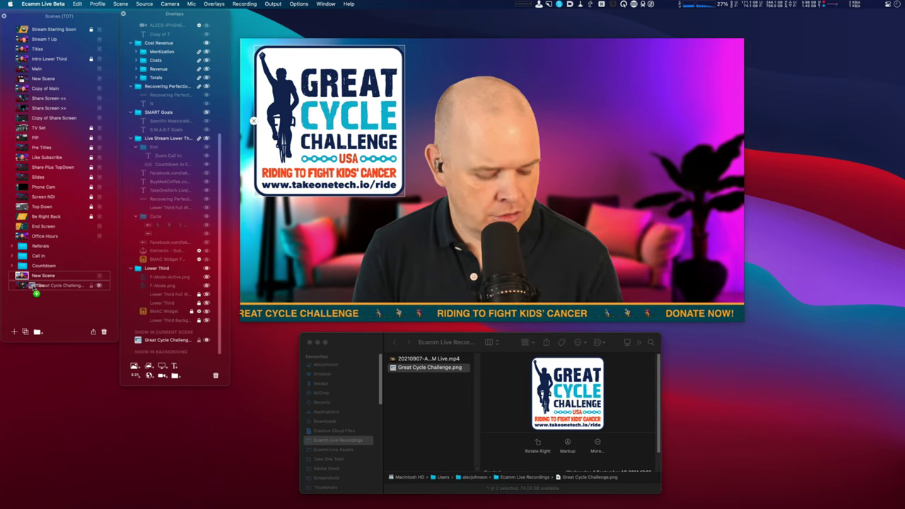
# - Drop the Great Cycle Challenge overlay row onto the Office scene entry
pyautogui.moveTo(33, 286); pyautogui.dragTo(35, 287)
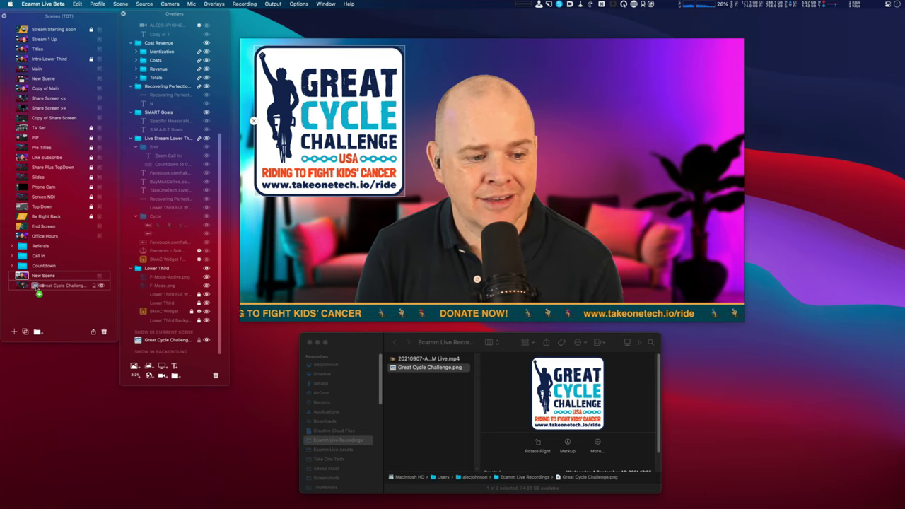
pyautogui.moveTo(34, 287); pyautogui.dragTo(36, 289)
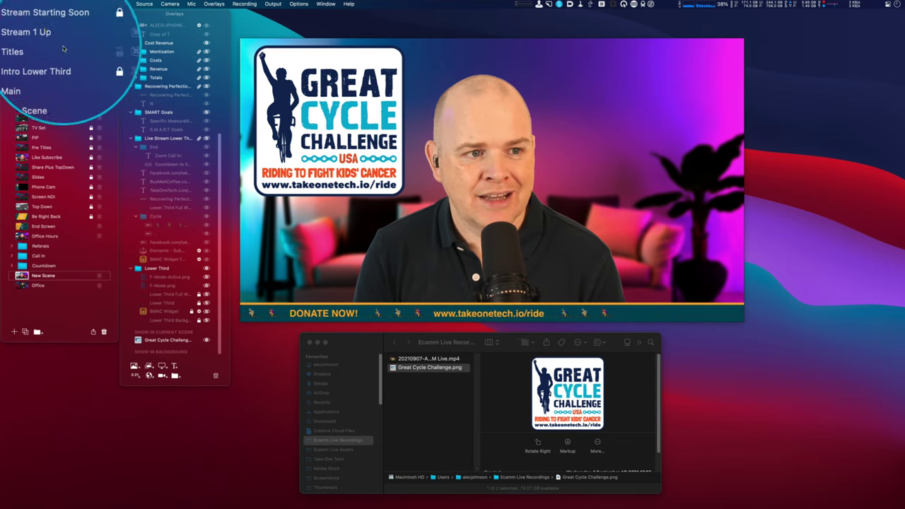
# - Open the Office scene, cancel the accidental scene-name edit, and collapse the Cost Revenue group
pyautogui.click(22, 286)
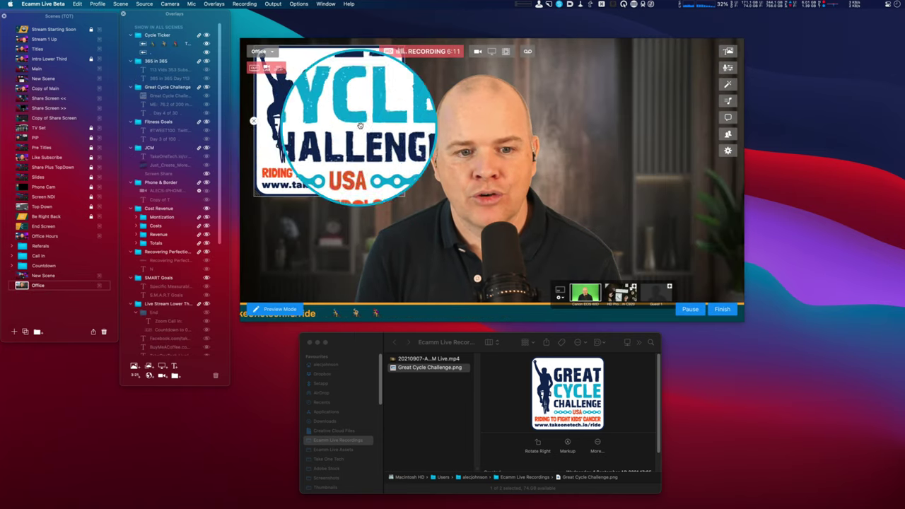
pyautogui.scroll(-5, 141, 313)
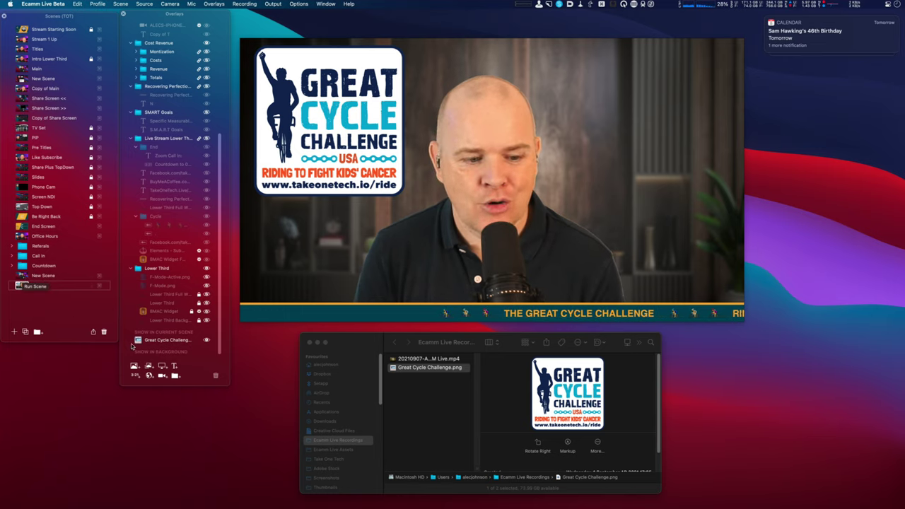
pyautogui.press('Escape')
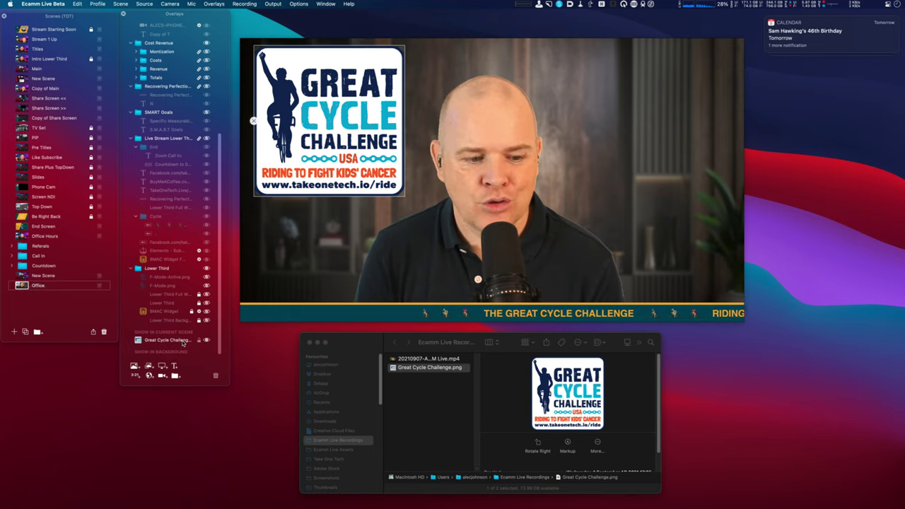
pyautogui.click(130, 43)
# - Collapse the remaining overlay groups, including SMART Goals, JCM, Fitness Goals, 365 in 365, Cycle Ticker and Lower Third
pyautogui.click(132, 86)
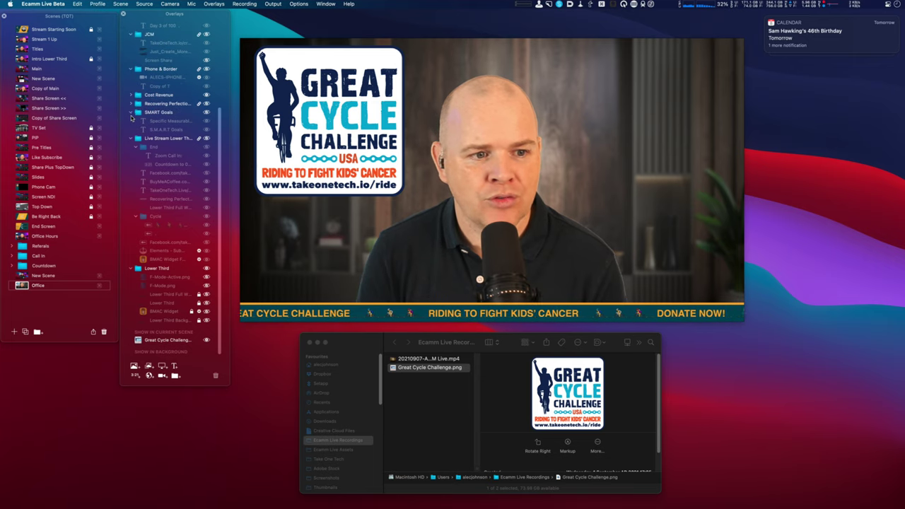
pyautogui.click(131, 113)
pyautogui.click(131, 86)
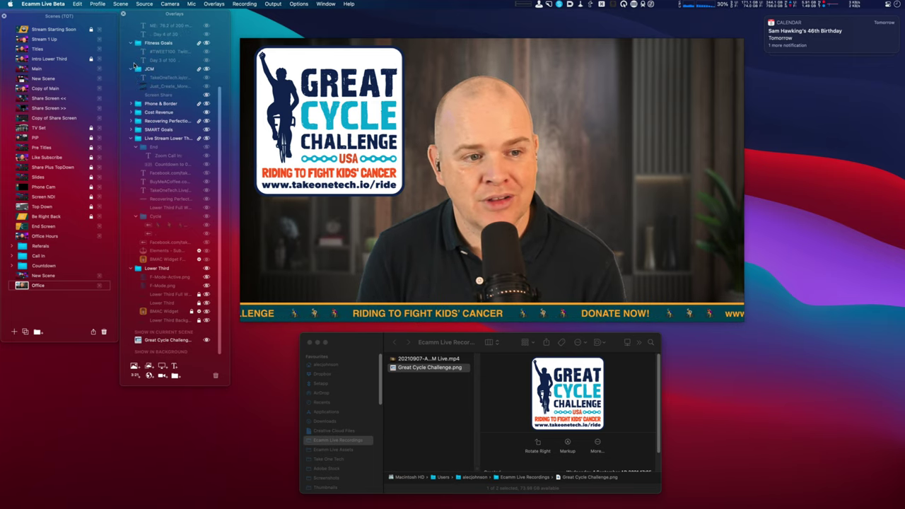
pyautogui.click(131, 69)
pyautogui.click(131, 60)
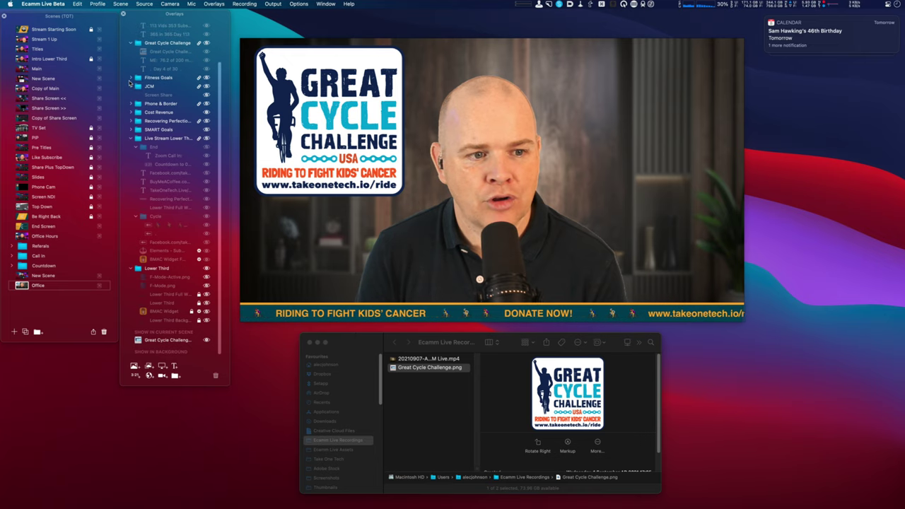
pyautogui.click(131, 59)
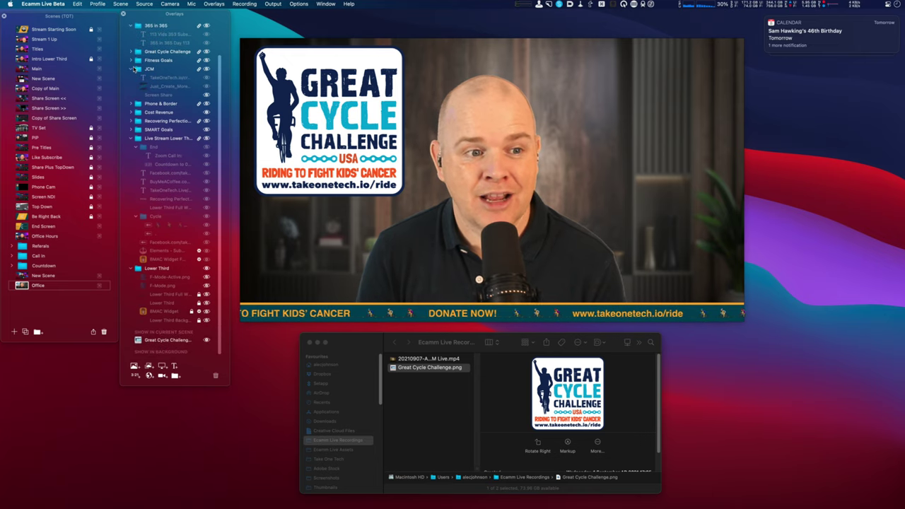
pyautogui.click(131, 35)
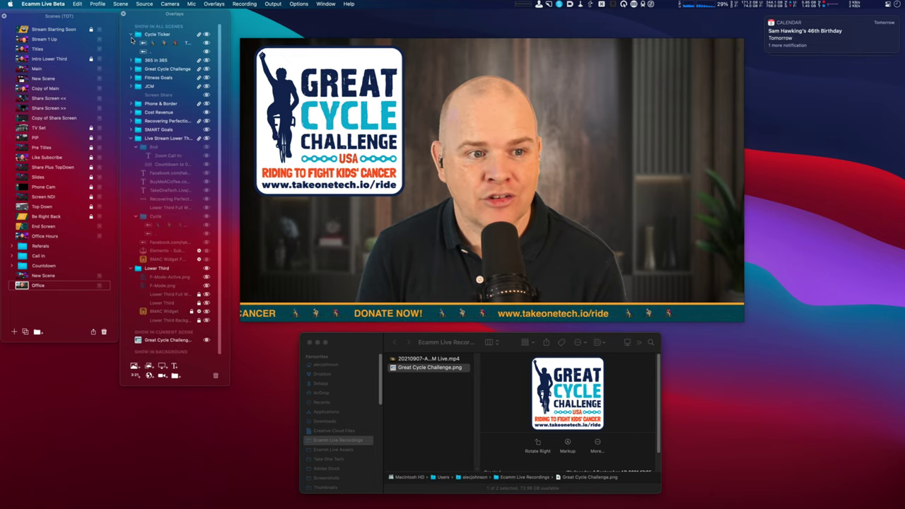
pyautogui.click(131, 36)
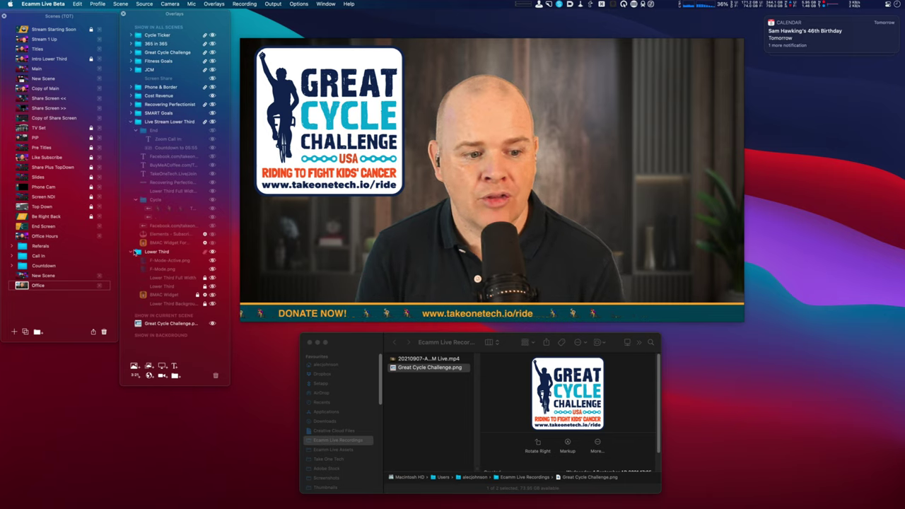
pyautogui.click(136, 252)
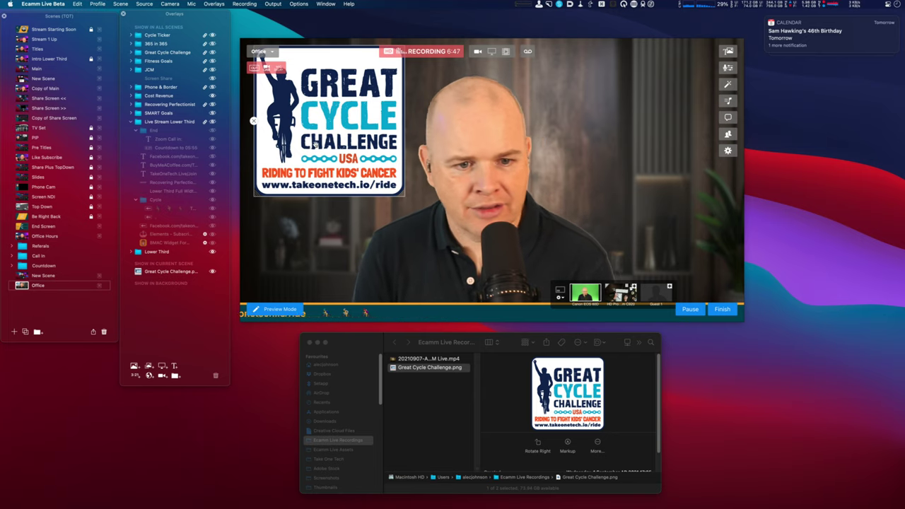
# - Duplicate the Office scene's logo overlay and offset the copy so it overlaps the original
pyautogui.click(310, 144)
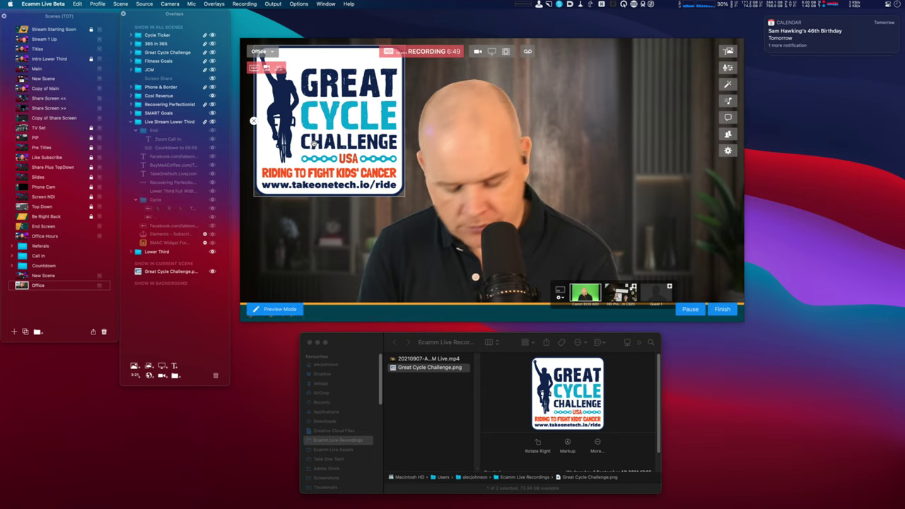
pyautogui.press('super+d')
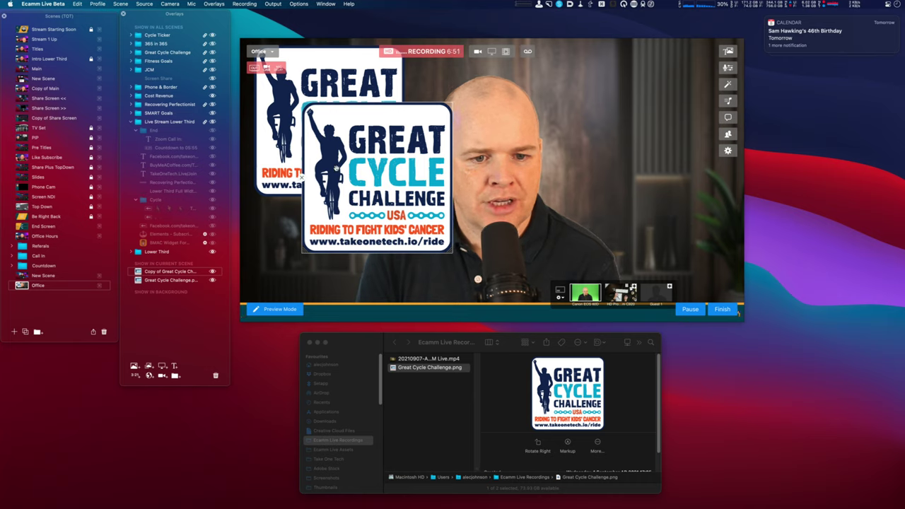
pyautogui.moveTo(406, 162); pyautogui.dragTo(395, 188)
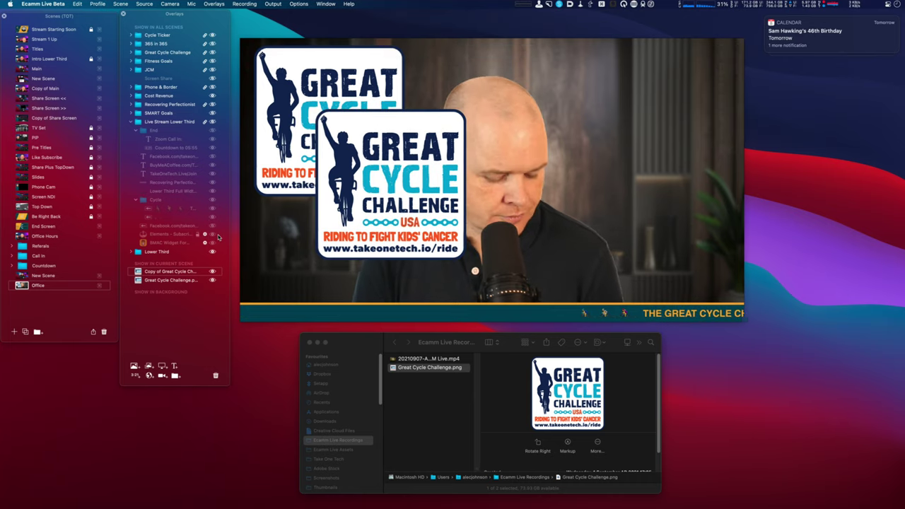
pyautogui.moveTo(382, 175); pyautogui.dragTo(350, 169)
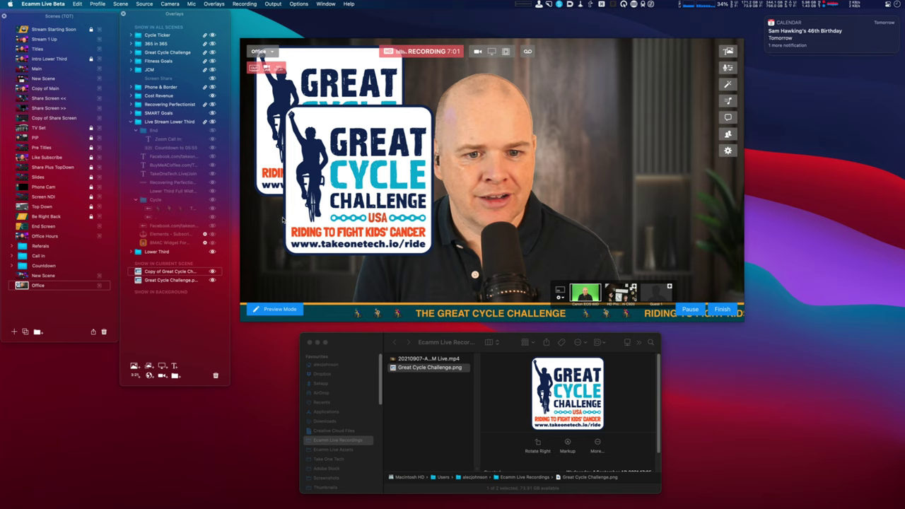
# - Rename the duplicate overlay 'Top' and the original overlay 'Bottom'
pyautogui.doubleClick(162, 273)
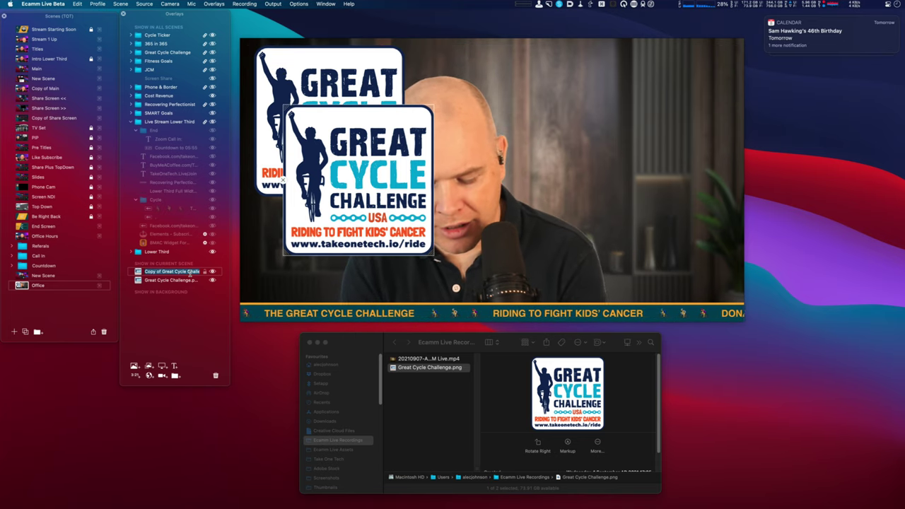
pyautogui.write('Top')
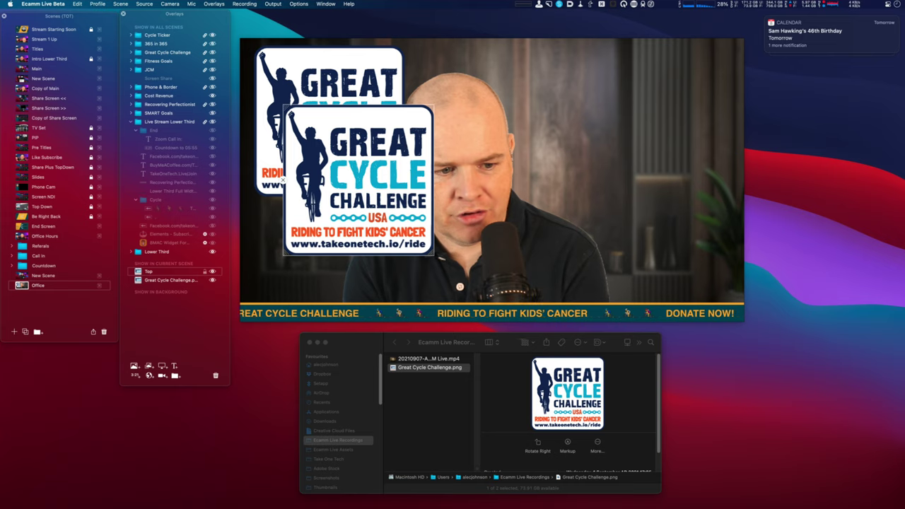
pyautogui.doubleClick(173, 280)
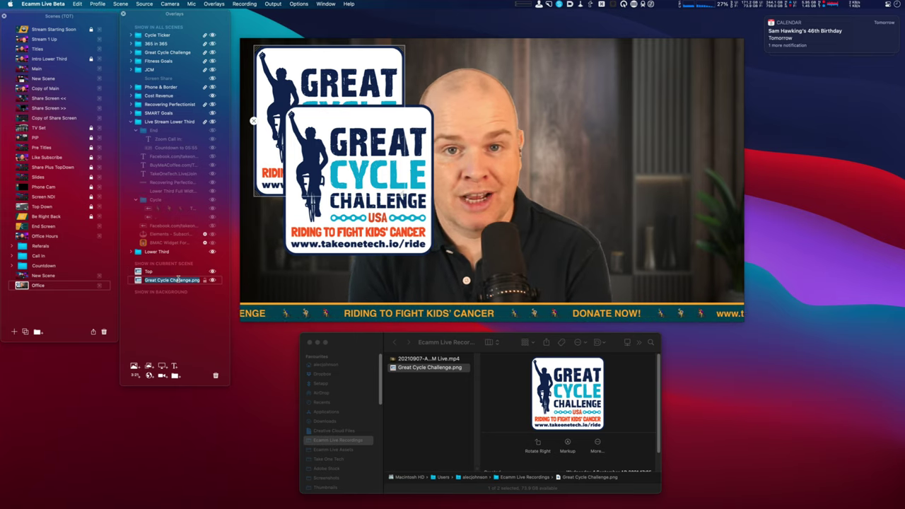
pyautogui.write('Bottom')
pyautogui.press('Return')
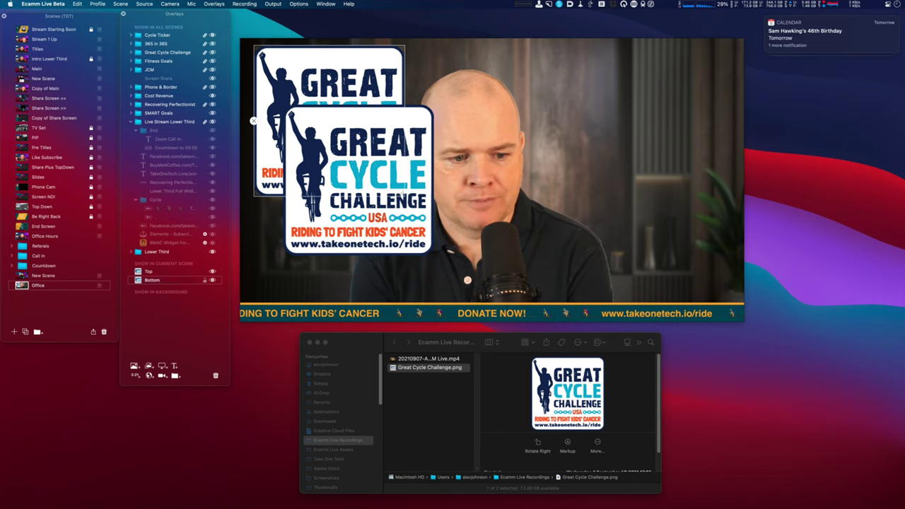
# - Nudge the Top logo up, move Bottom above Top in the stack, then hide Bottom
pyautogui.moveTo(360, 176)
pyautogui.mouseDown()
pyautogui.moveTo(359, 159)
pyautogui.moveTo(344, 167)
pyautogui.mouseUp()
pyautogui.click(152, 280)
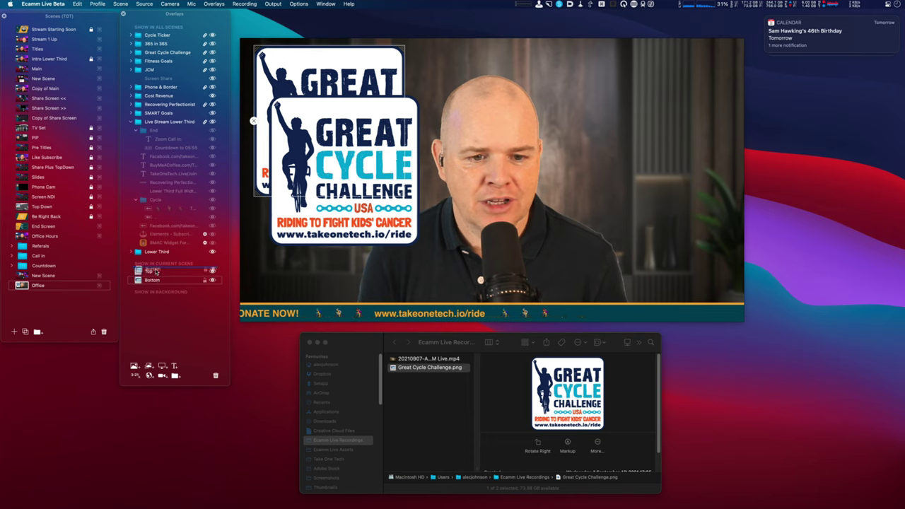
pyautogui.moveTo(156, 271); pyautogui.dragTo(157, 272)
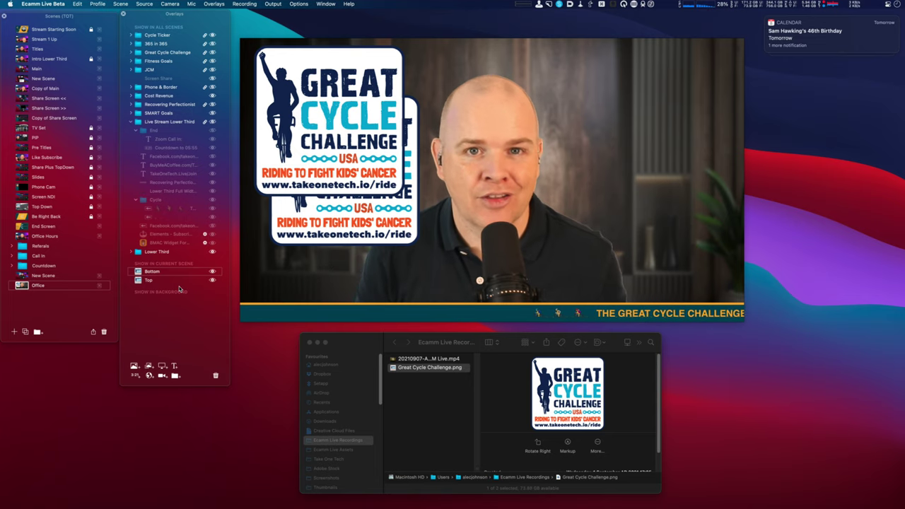
pyautogui.click(213, 272)
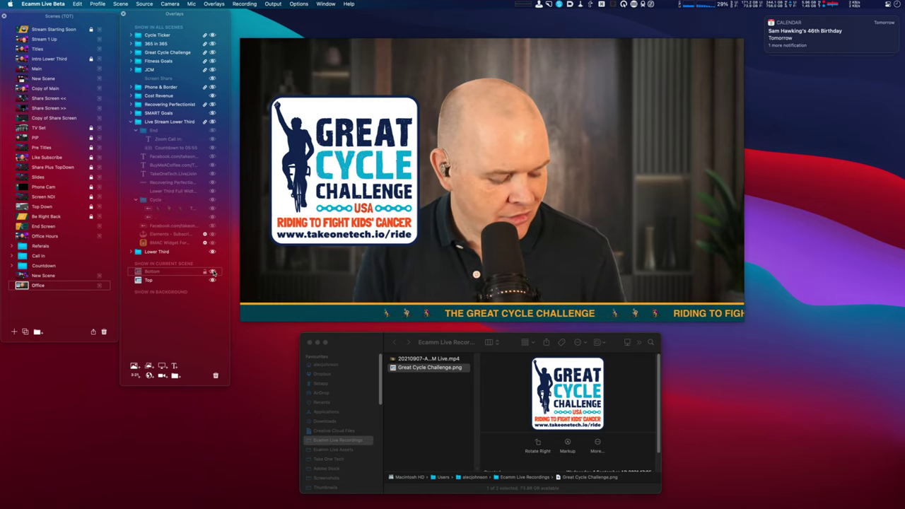